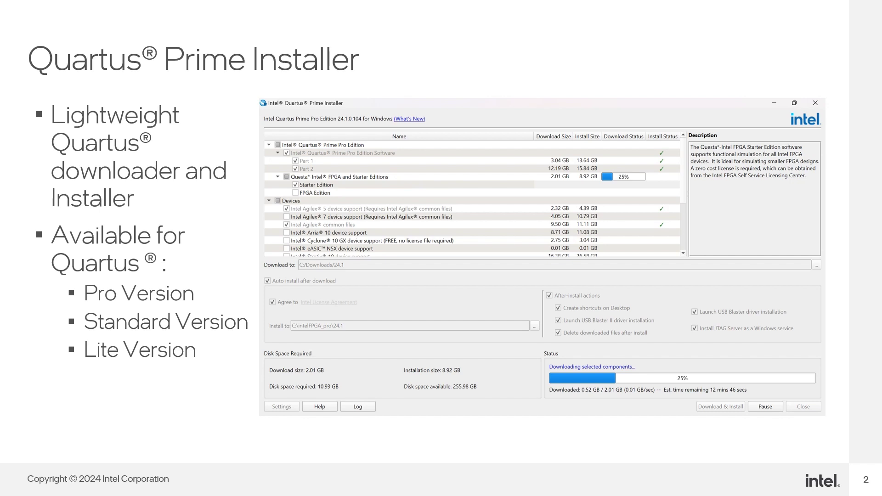
Advance the slides from slide 2 to slide 4 on choosing the installer
{"action": "key", "text": "Right"}
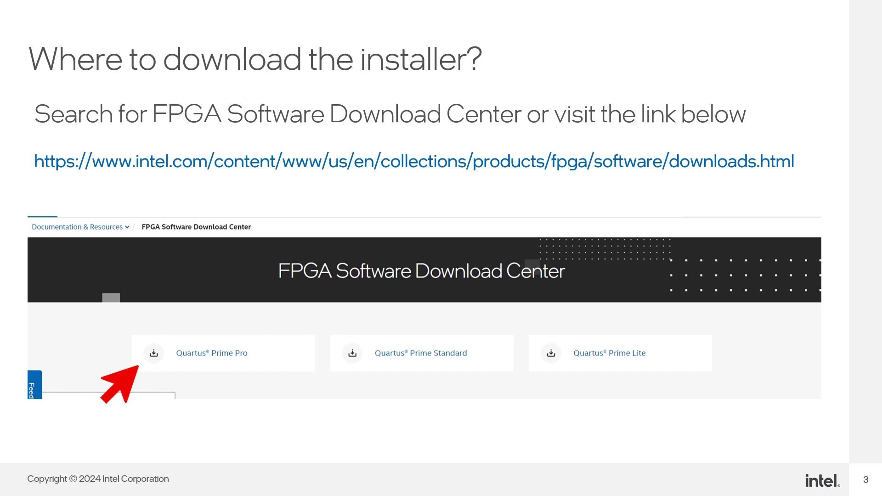
{"action": "key", "text": "Right"}
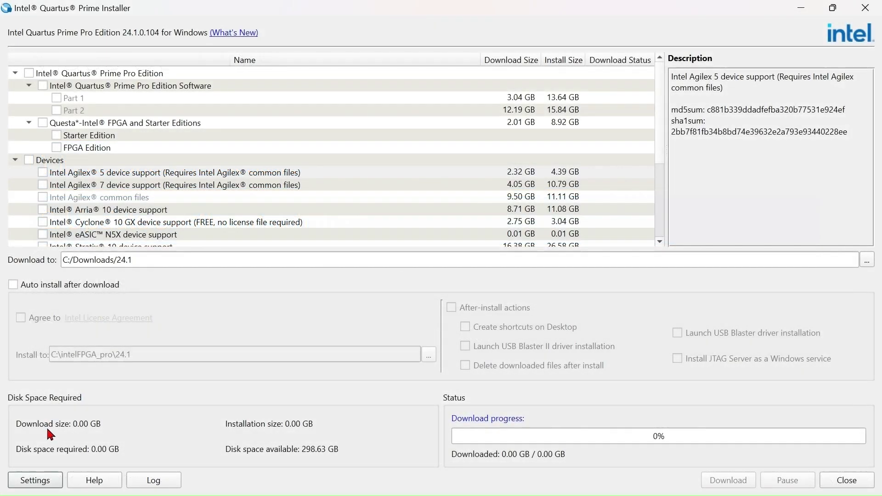
{"action": "left_click", "coordinate": [45, 480]}
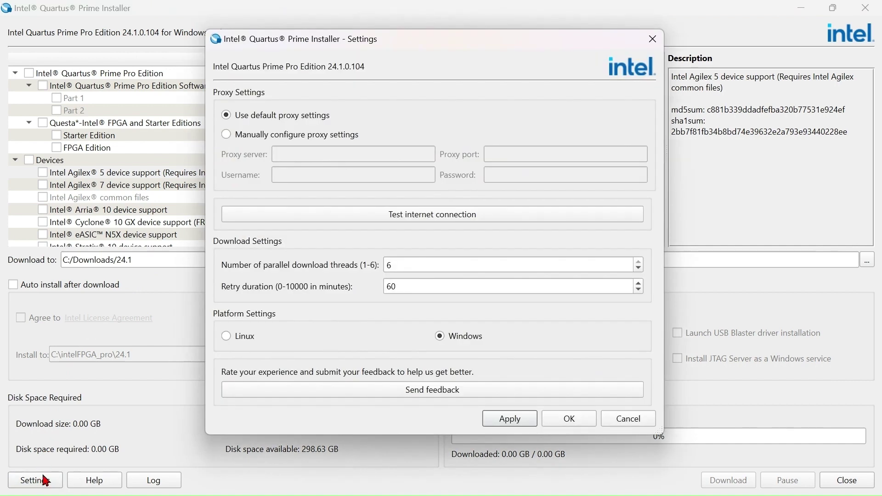
{"action": "left_click", "coordinate": [263, 220]}
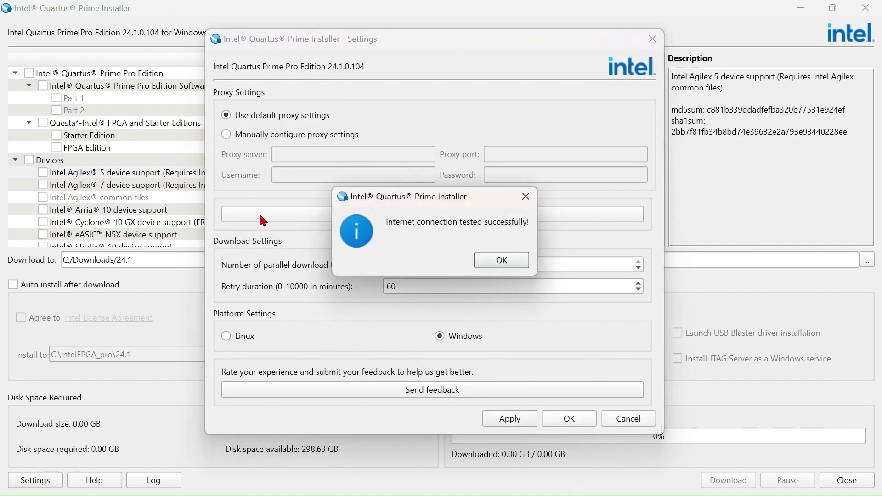
{"action": "left_click", "coordinate": [500, 264]}
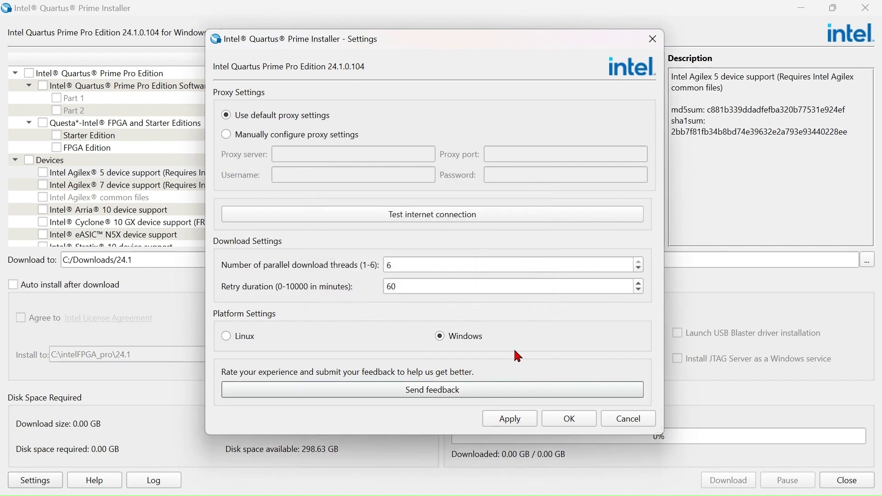
{"action": "left_click", "coordinate": [559, 420]}
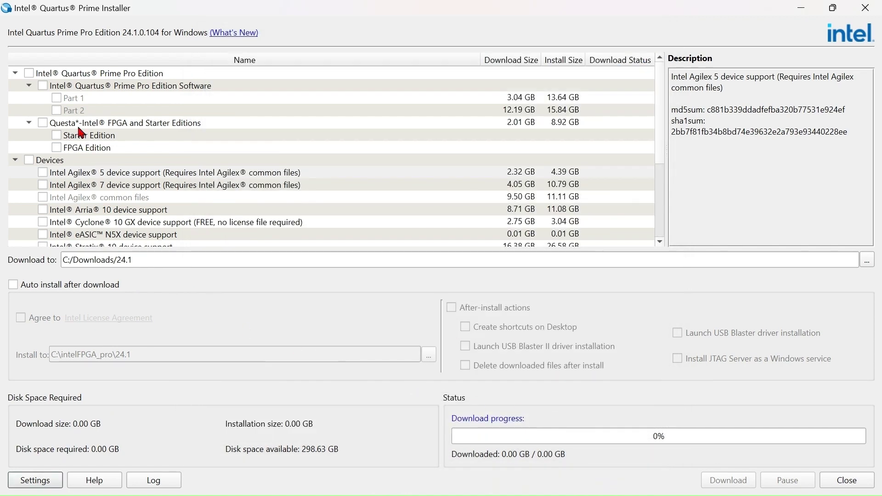
Select Pro Edition software and Agilex 5, with auto install, after-install actions and license accepted
{"action": "left_click", "coordinate": [43, 86]}
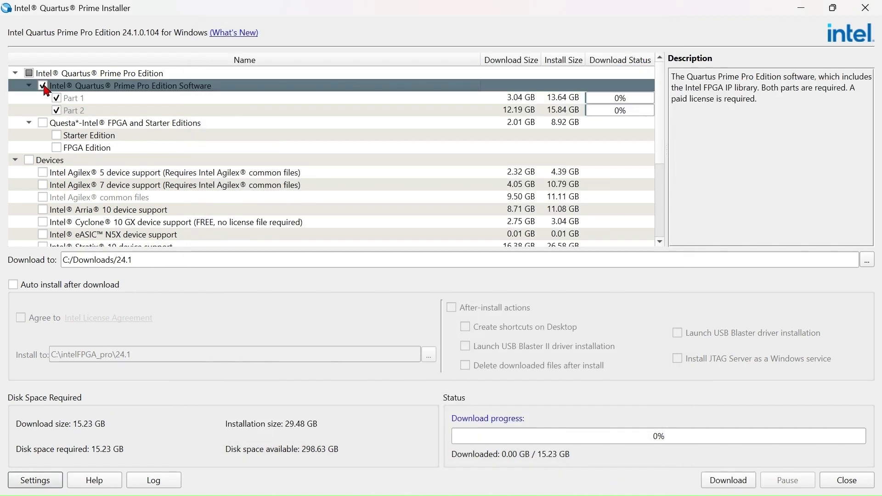
{"action": "left_click", "coordinate": [44, 173]}
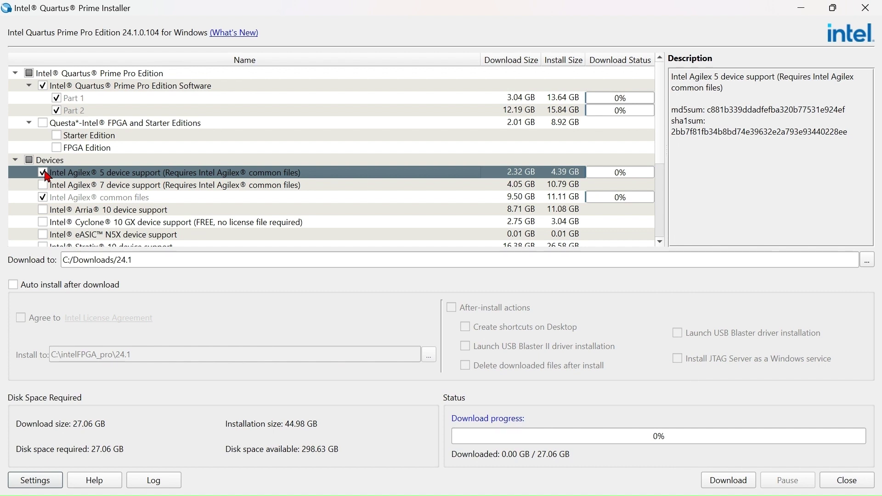
{"action": "left_click", "coordinate": [13, 285]}
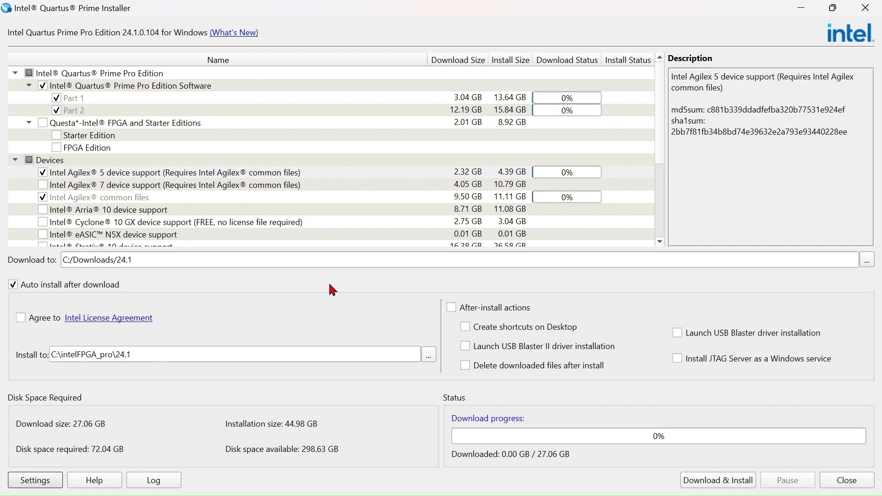
{"action": "left_click", "coordinate": [451, 308]}
{"action": "left_click", "coordinate": [18, 318]}
Download and install the Pro software, Agilex 5 support and Agilex common files
{"action": "left_click", "coordinate": [705, 483]}
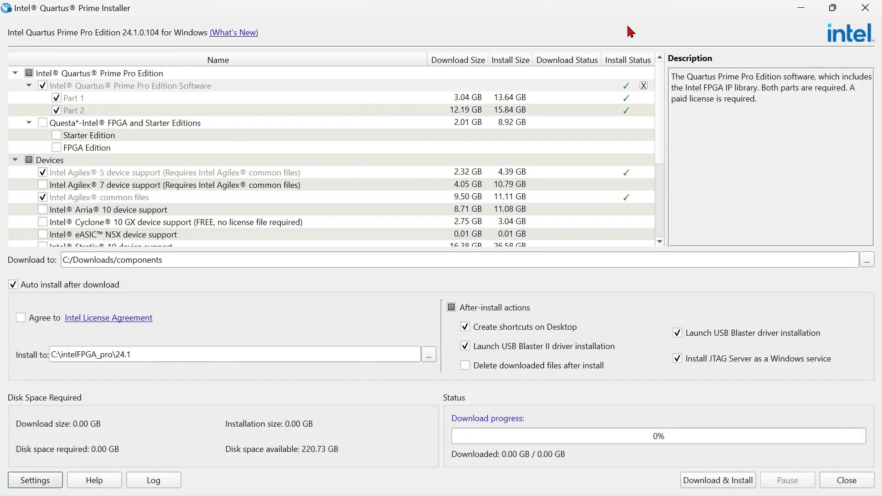
{"action": "mouse_move", "coordinate": [628, 85]}
{"action": "mouse_move", "coordinate": [630, 180]}
Add Questa Starter Edition and Cyclone 10 GX, accept the license, install, and dismiss the completion message
{"action": "left_click", "coordinate": [57, 135]}
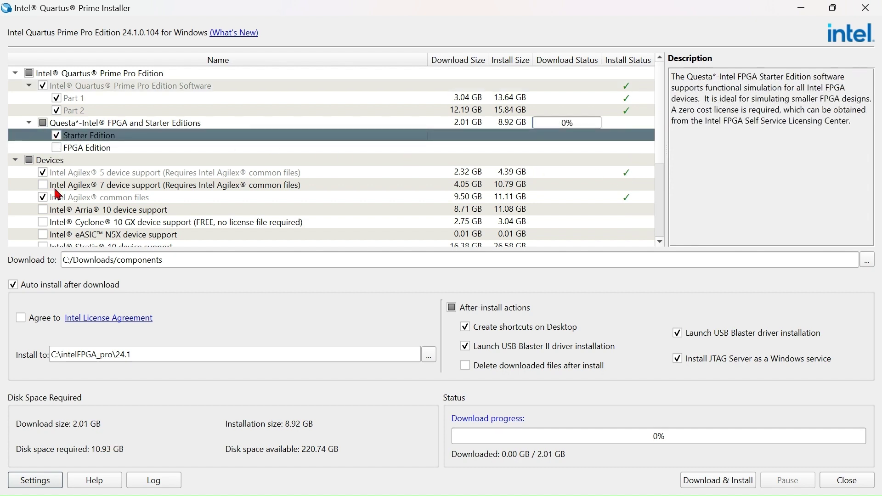
{"action": "left_click", "coordinate": [42, 222]}
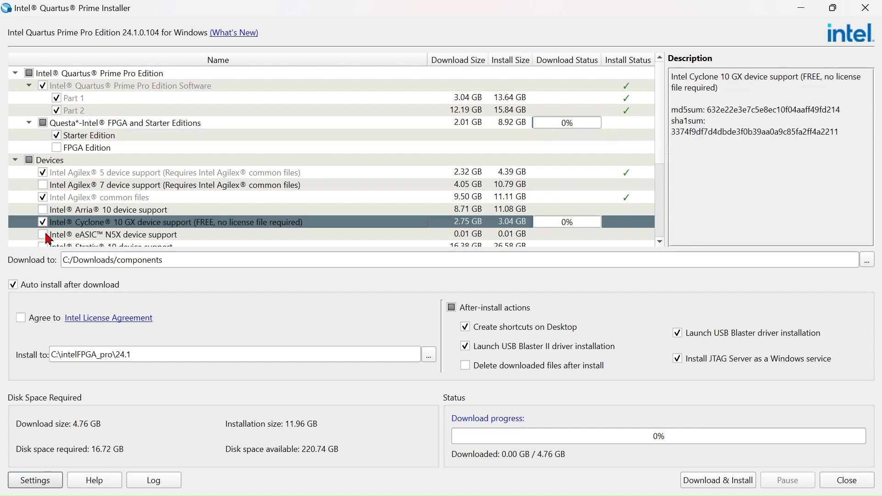
{"action": "left_click", "coordinate": [21, 318]}
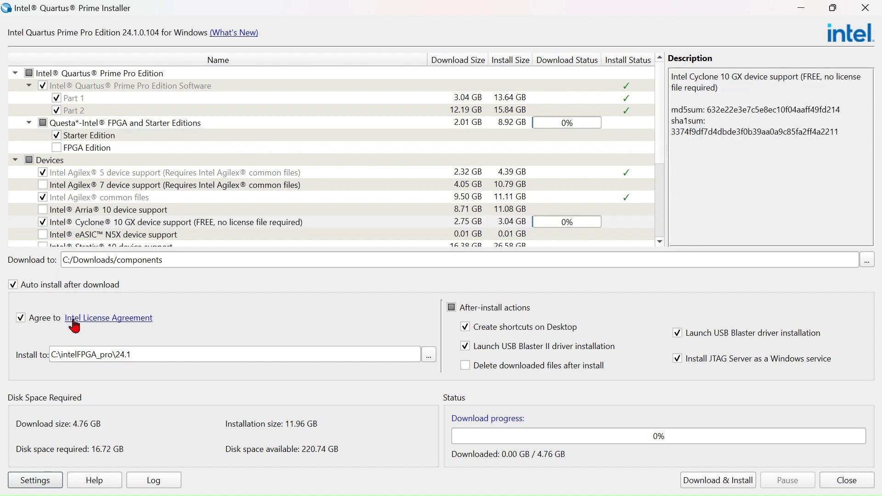
{"action": "left_click", "coordinate": [743, 482]}
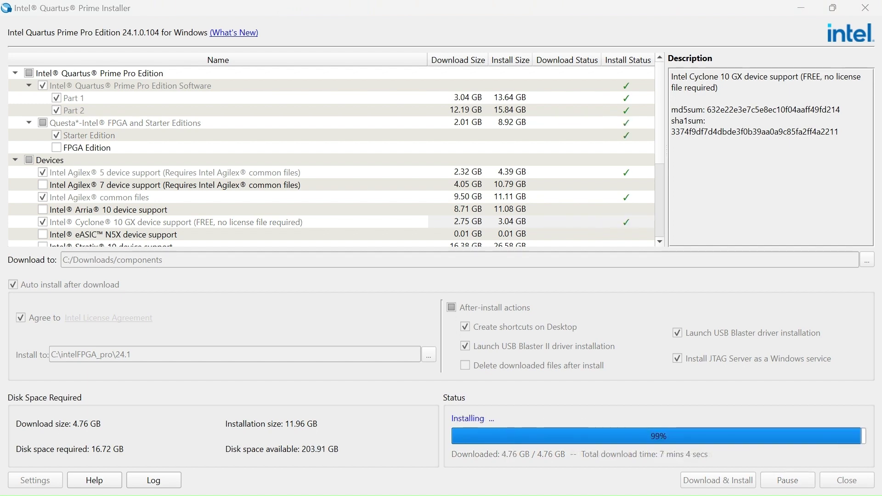
{"action": "left_click", "coordinate": [530, 283]}
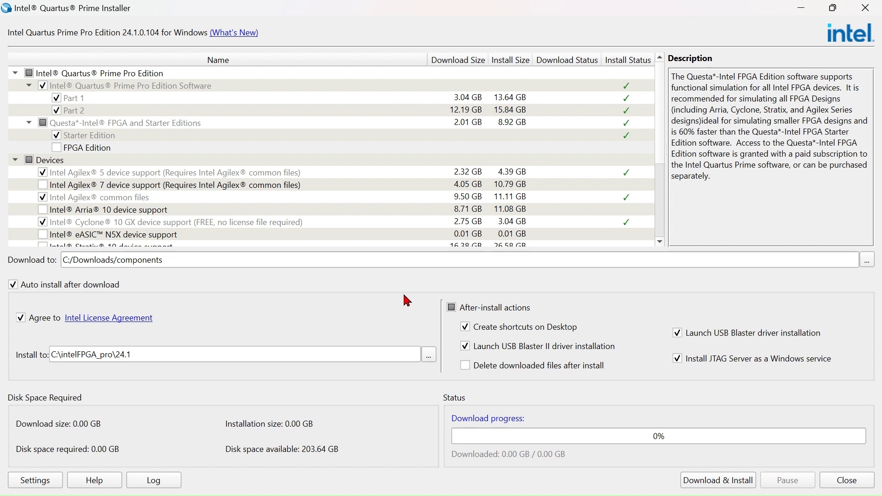
Uninstall the Cyclone 10 GX device support through Individual components removal
{"action": "left_click", "coordinate": [347, 227]}
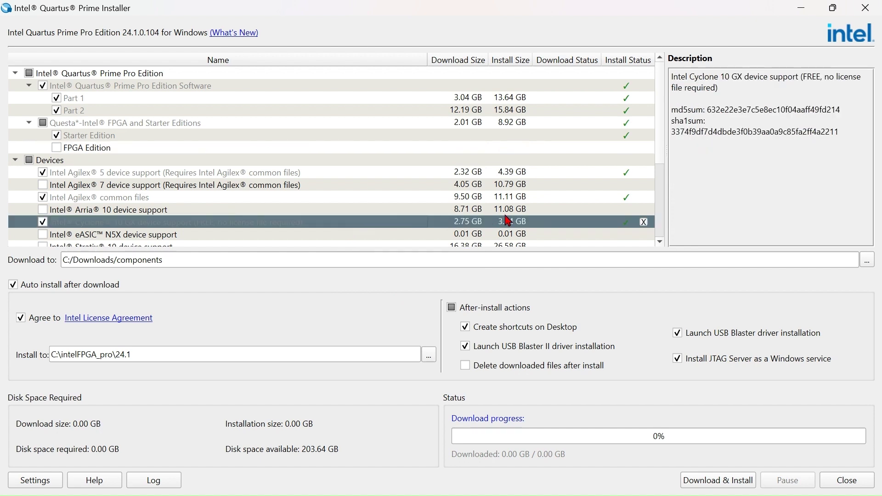
{"action": "left_click", "coordinate": [644, 223]}
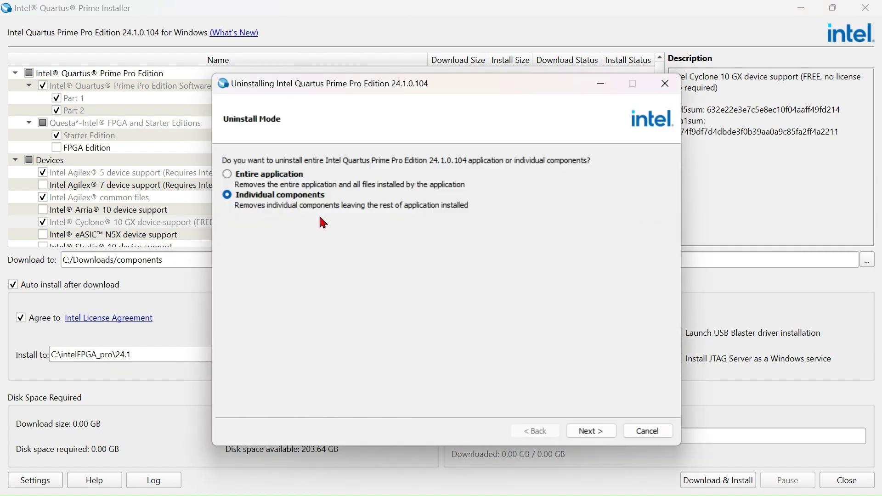
{"action": "left_click", "coordinate": [585, 432]}
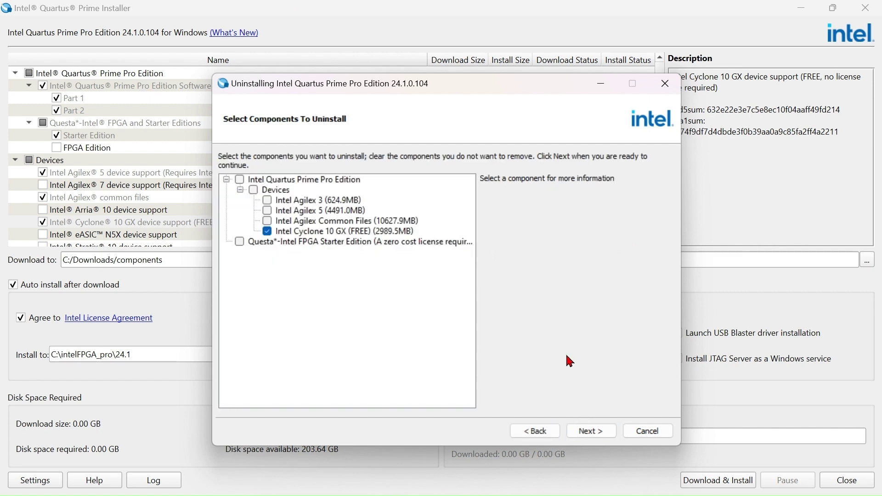
{"action": "left_click", "coordinate": [602, 440]}
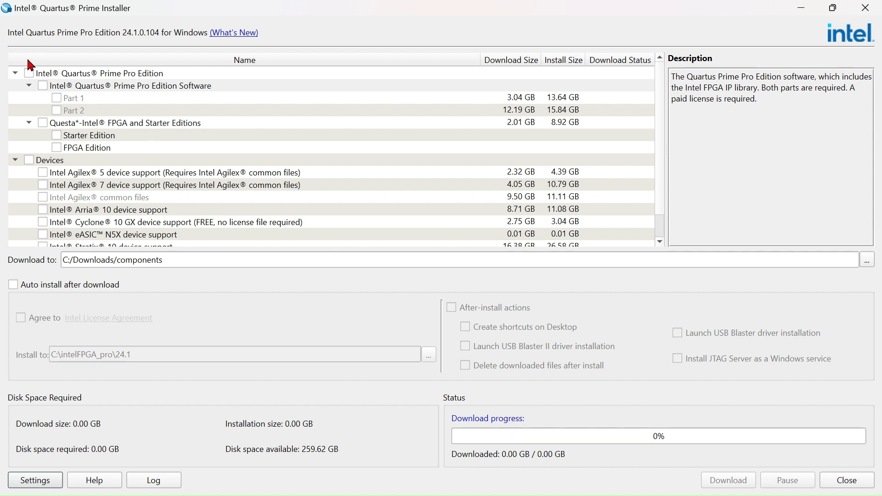
Select Quartus Prime Pro Edition software, Questa Starter Edition and Agilex 5 support
{"action": "left_click", "coordinate": [43, 85]}
{"action": "left_click", "coordinate": [56, 135]}
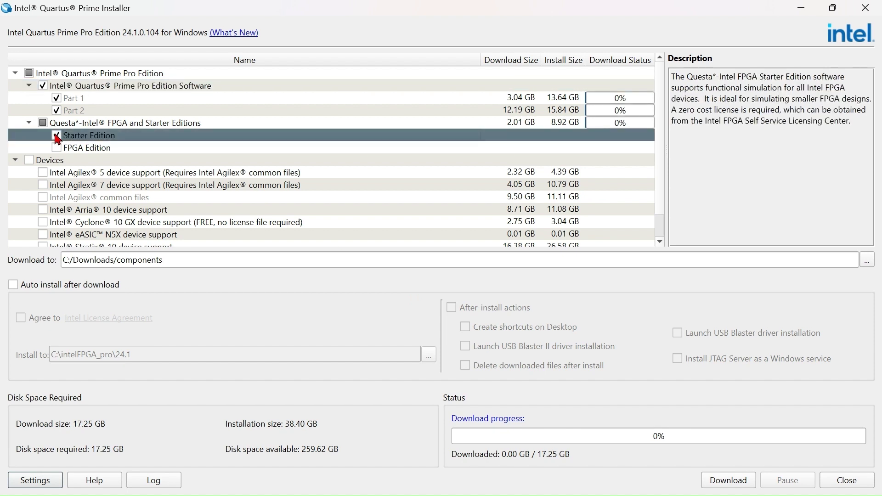
{"action": "left_click", "coordinate": [42, 172]}
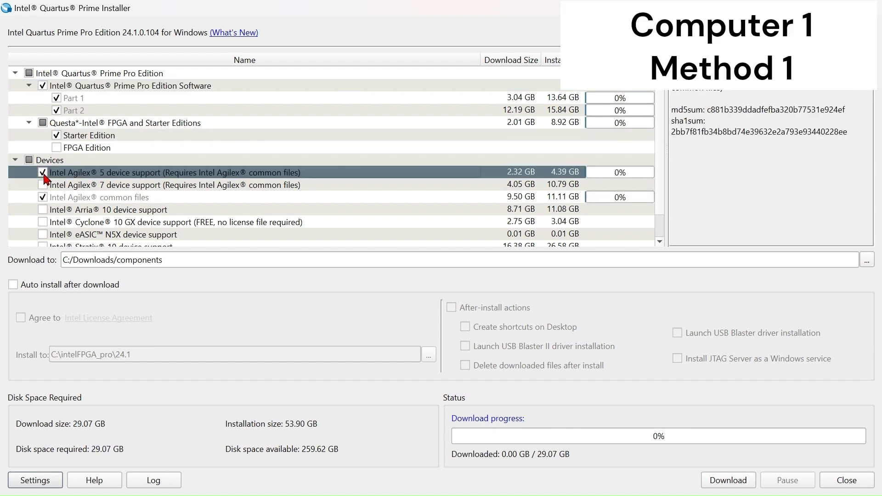
Enable auto install and after-install actions, keep downloaded files, and accept the license
{"action": "left_click", "coordinate": [14, 285]}
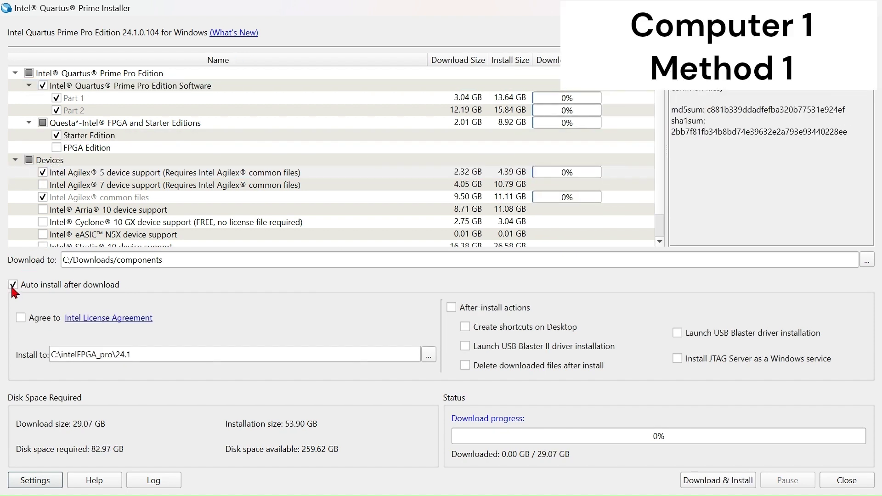
{"action": "left_click", "coordinate": [452, 308]}
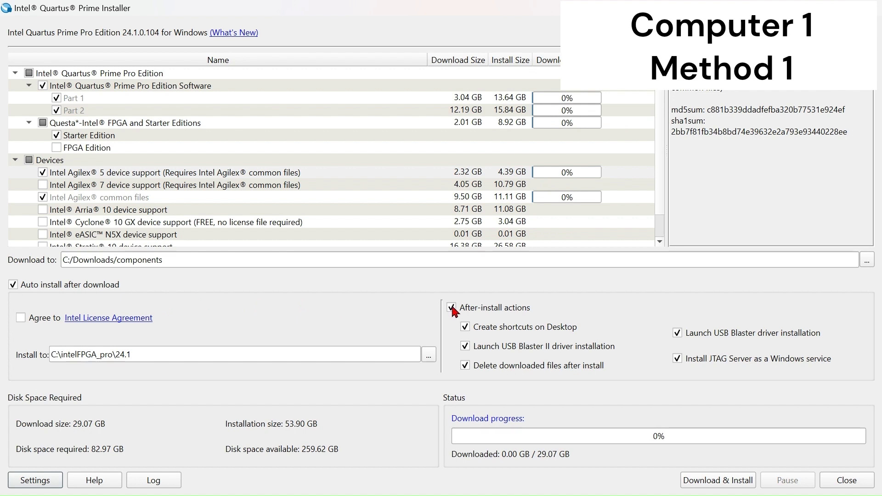
{"action": "left_click", "coordinate": [465, 366]}
{"action": "left_click", "coordinate": [466, 366]}
{"action": "left_click", "coordinate": [20, 318]}
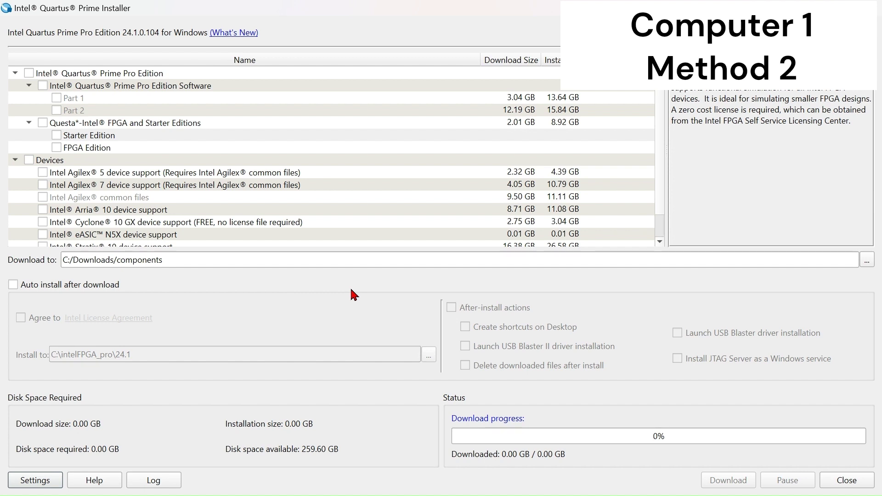
Select Pro software, Questa Starter, Agilex 5 and Cyclone 10 GX, and start the download
{"action": "left_click", "coordinate": [43, 86]}
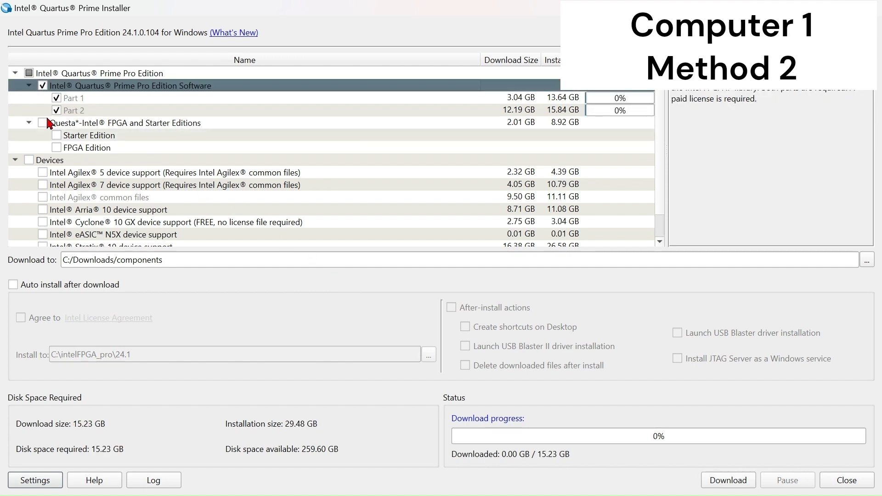
{"action": "left_click", "coordinate": [56, 136]}
{"action": "left_click", "coordinate": [42, 172]}
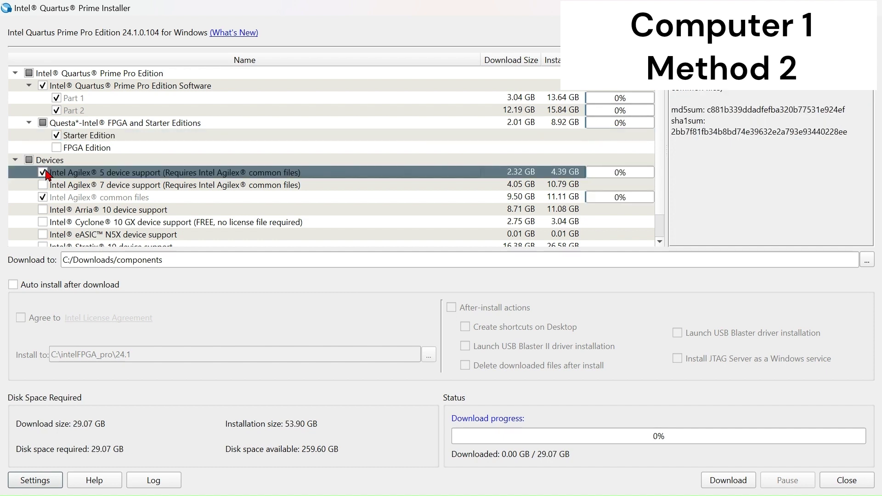
{"action": "left_click", "coordinate": [43, 223]}
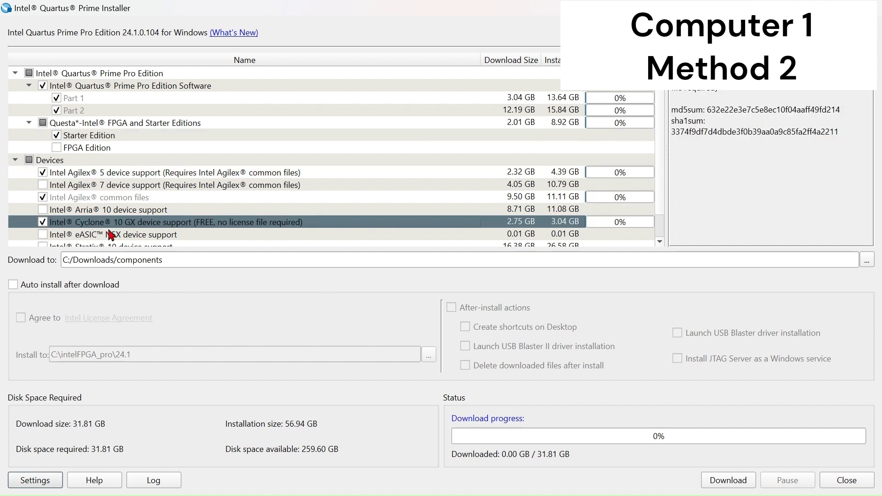
{"action": "left_click", "coordinate": [737, 481]}
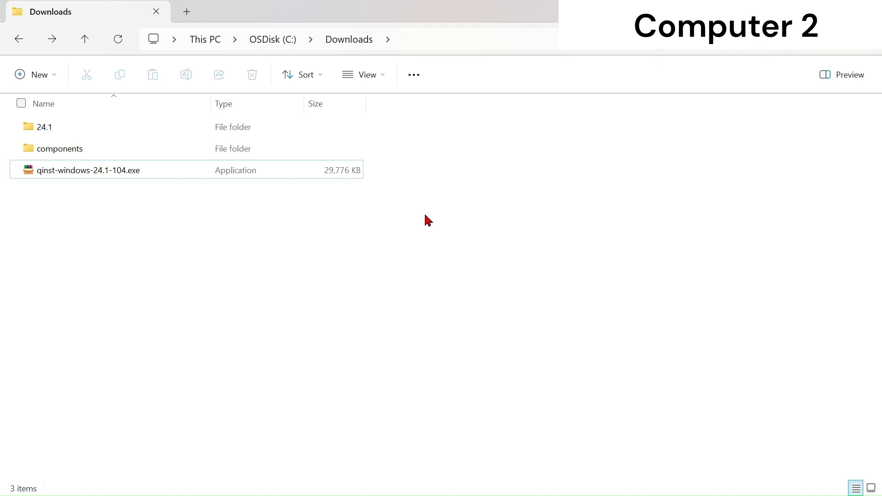
Check the files in Downloads\components, then launch qinst-windows-24.1-104.exe
{"action": "left_click_drag", "start_coordinate": [389, 139], "coordinate": [272, 195]}
{"action": "double_click", "coordinate": [246, 154]}
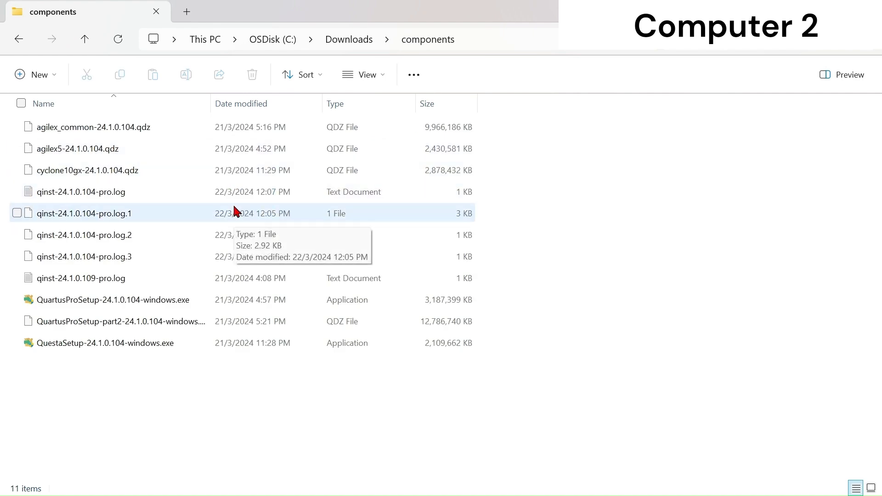
{"action": "key", "text": "alt+Left"}
{"action": "left_click", "coordinate": [227, 177]}
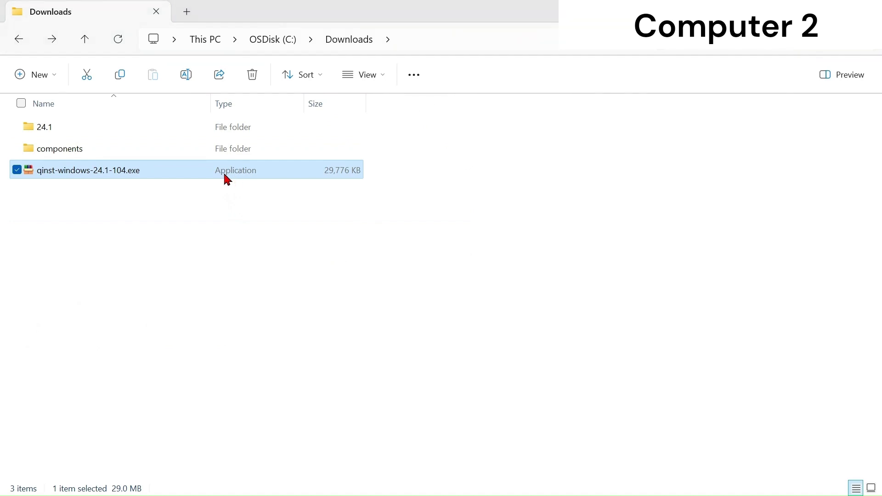
{"action": "double_click", "coordinate": [225, 175]}
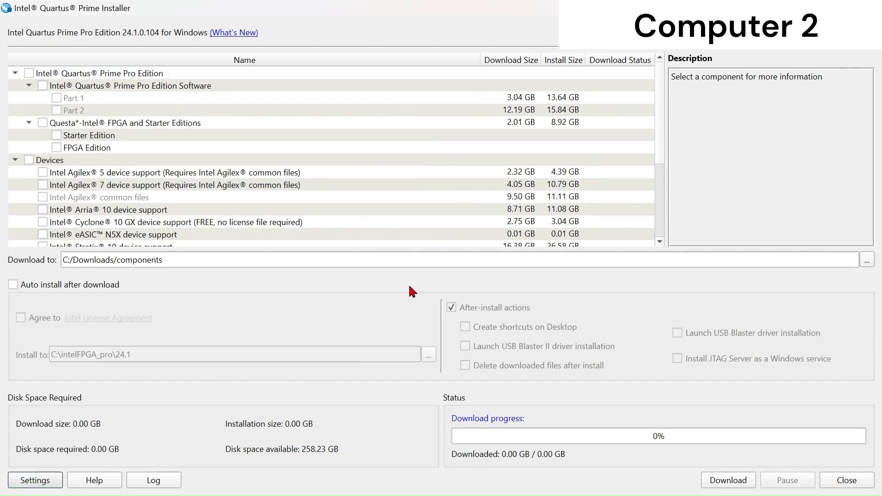
Browse to and choose Downloads\components as the installer's download folder
{"action": "left_click", "coordinate": [866, 260]}
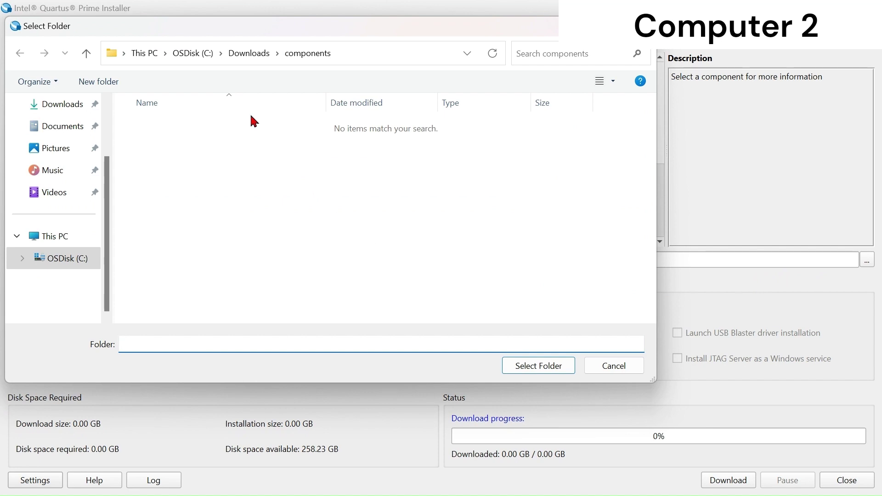
{"action": "left_click", "coordinate": [246, 55]}
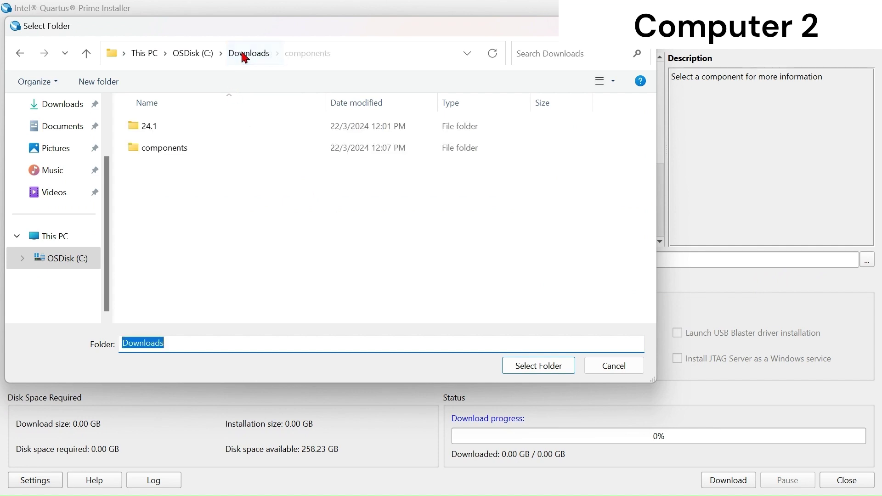
{"action": "left_click", "coordinate": [213, 149]}
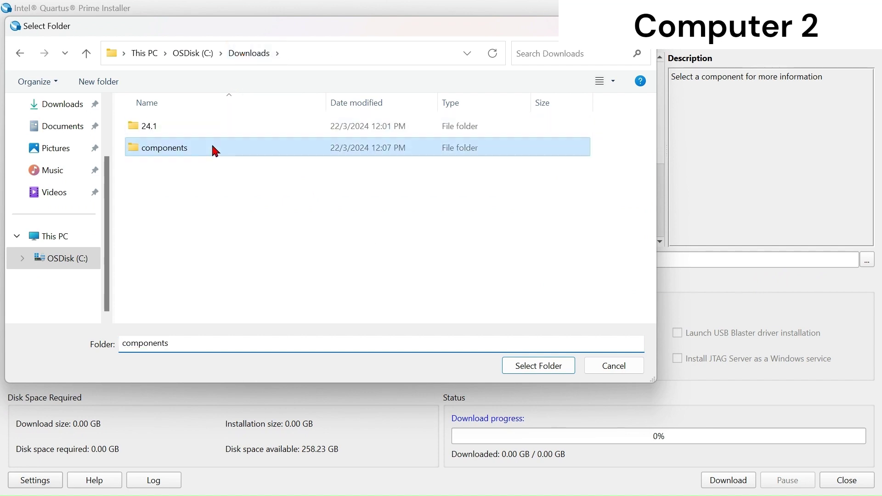
{"action": "left_click", "coordinate": [527, 367]}
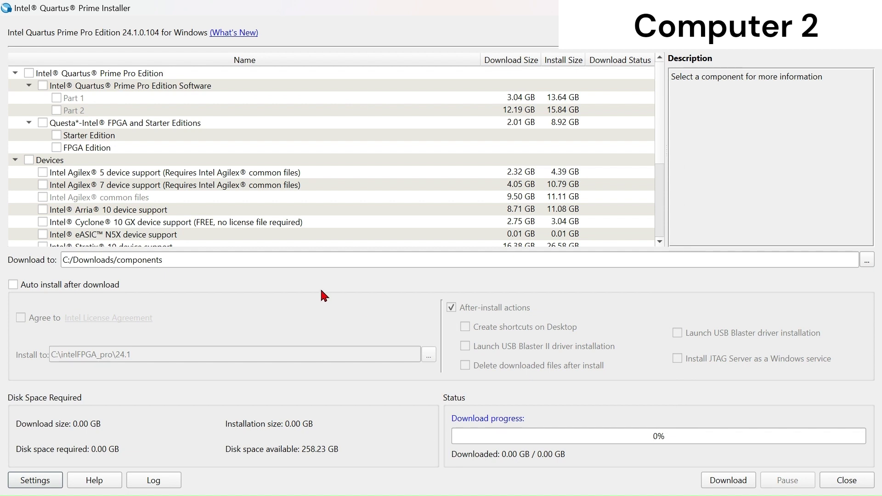
Select Pro software, Questa Starter, Agilex 5 and Cyclone 10 GX, leaving Agilex 7 unticked
{"action": "left_click", "coordinate": [43, 86]}
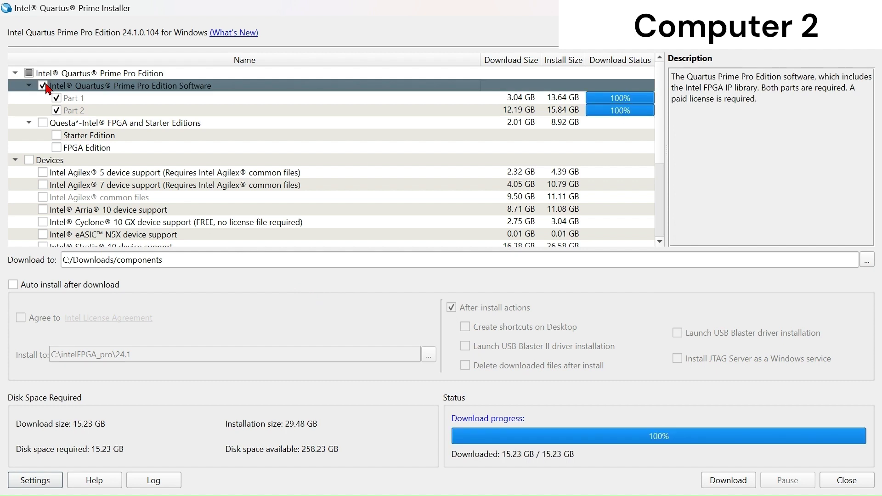
{"action": "left_click", "coordinate": [57, 136]}
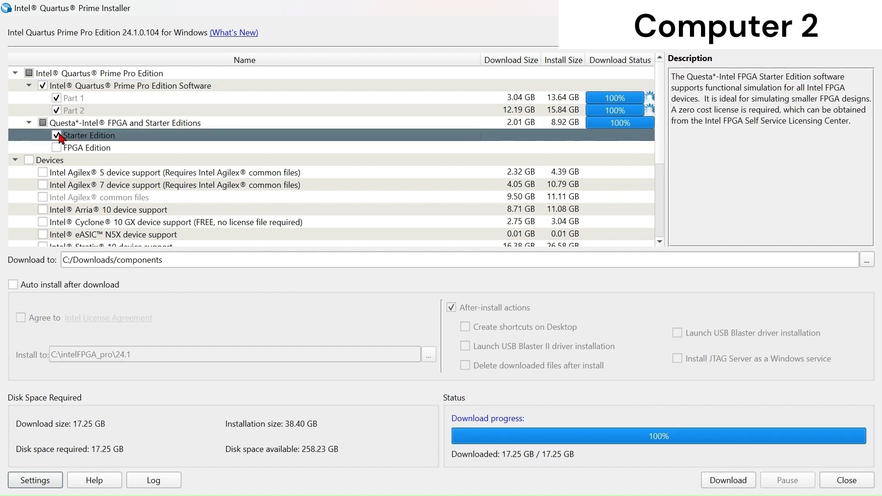
{"action": "left_click", "coordinate": [42, 173]}
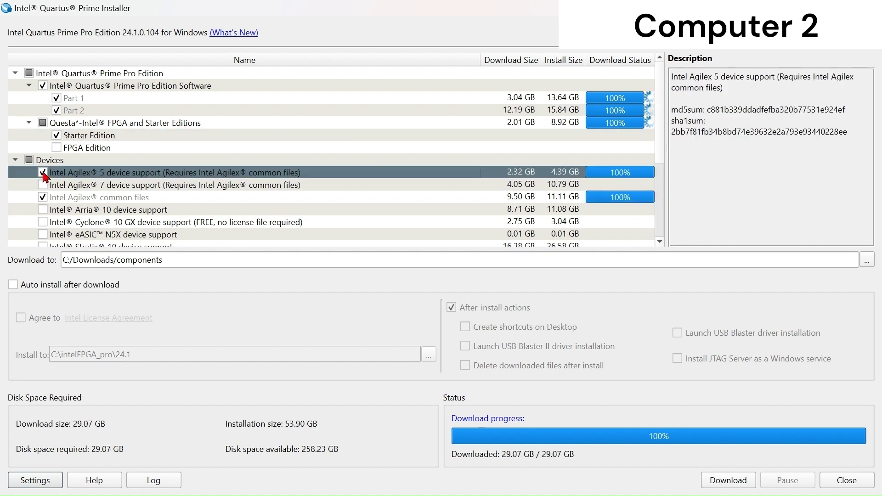
{"action": "left_click", "coordinate": [43, 223]}
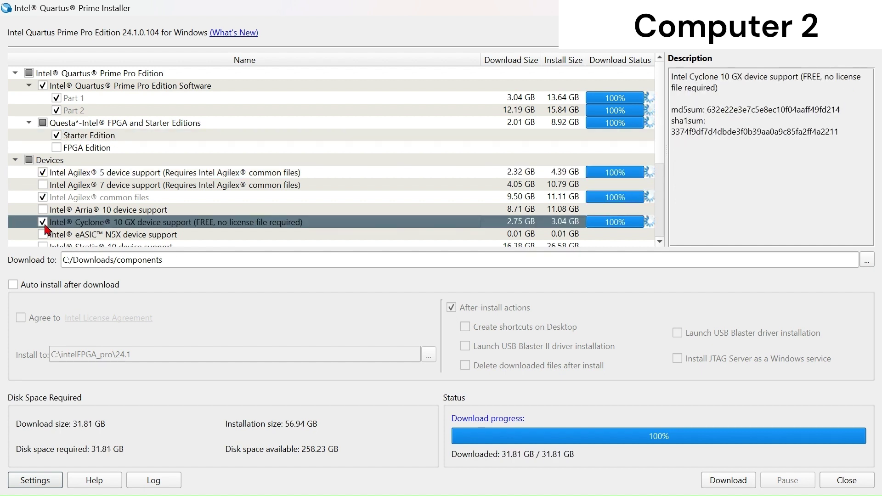
{"action": "left_click", "coordinate": [42, 185]}
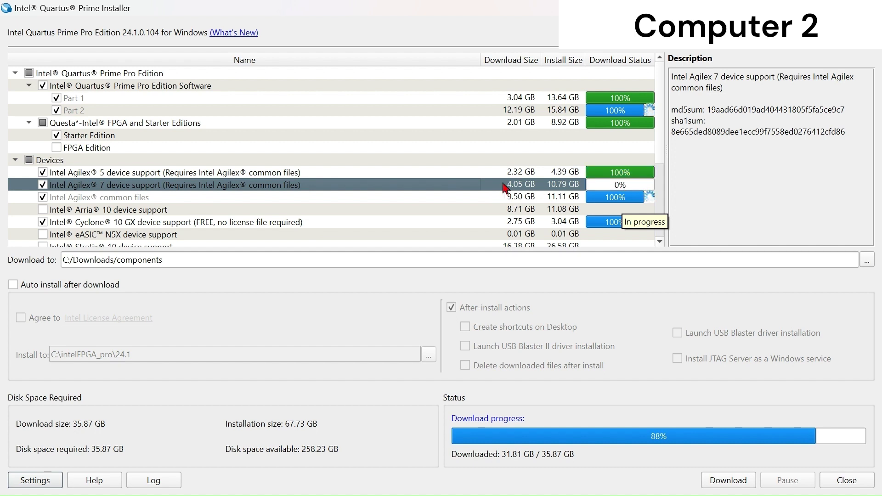
{"action": "left_click", "coordinate": [42, 186]}
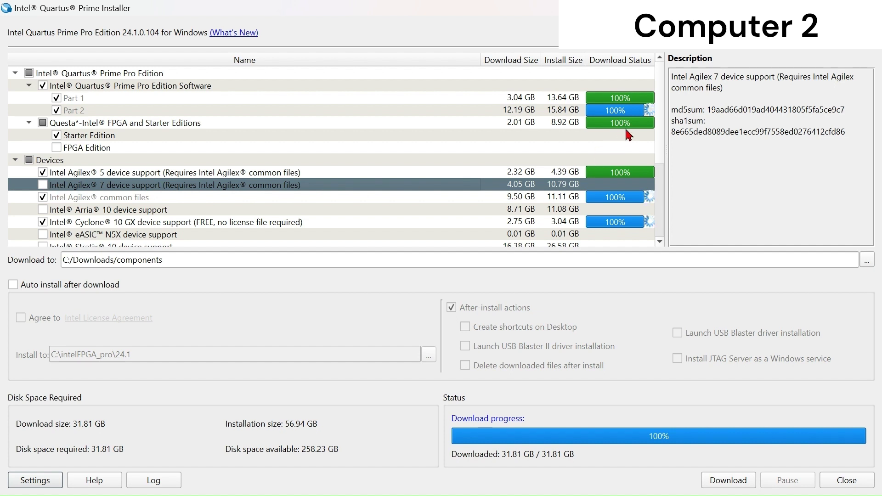
{"action": "mouse_move", "coordinate": [650, 110]}
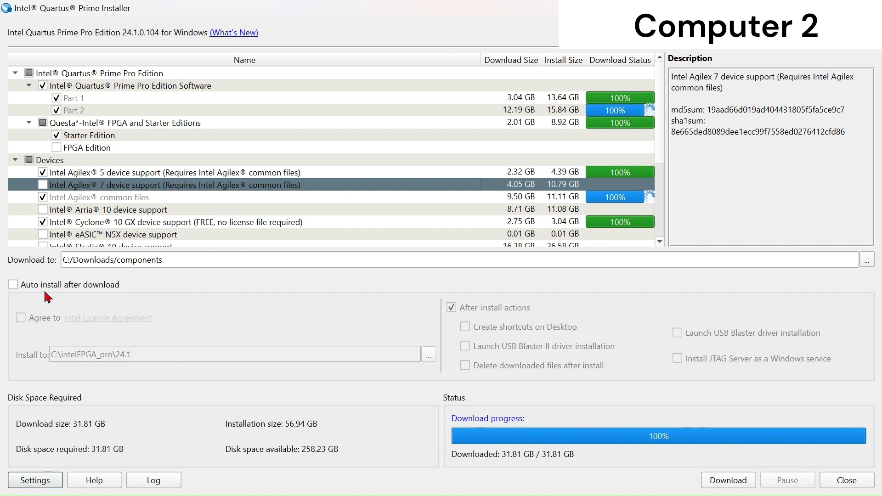
Turn on auto install and all after-install actions except deleting downloaded files, and accept the Intel license
{"action": "left_click", "coordinate": [13, 285]}
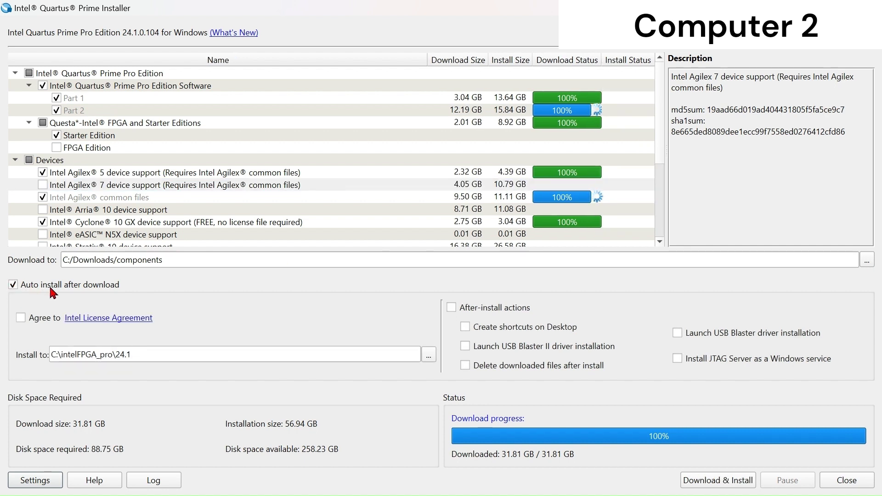
{"action": "left_click", "coordinate": [451, 308]}
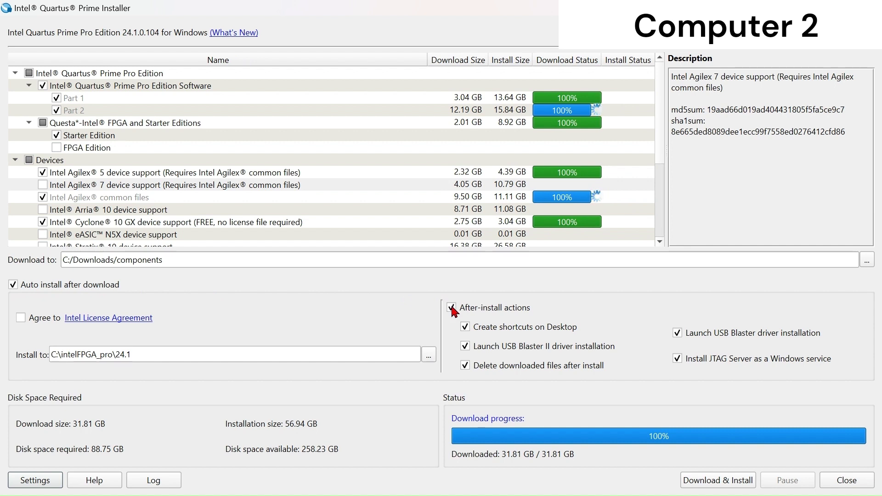
{"action": "left_click", "coordinate": [466, 367]}
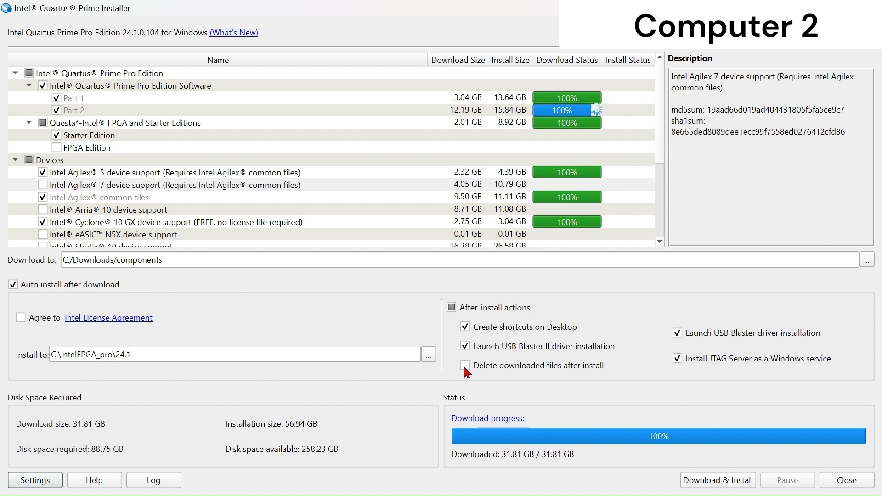
{"action": "left_click", "coordinate": [466, 367]}
{"action": "left_click", "coordinate": [466, 367]}
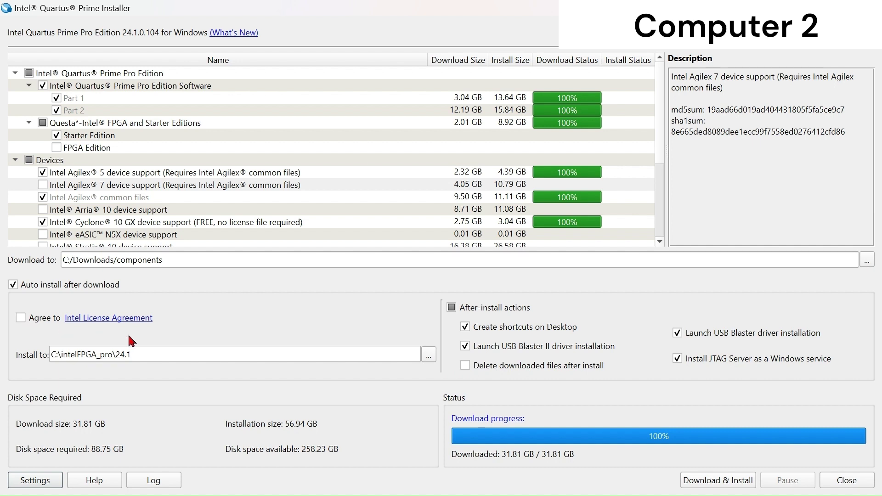
{"action": "left_click", "coordinate": [20, 318]}
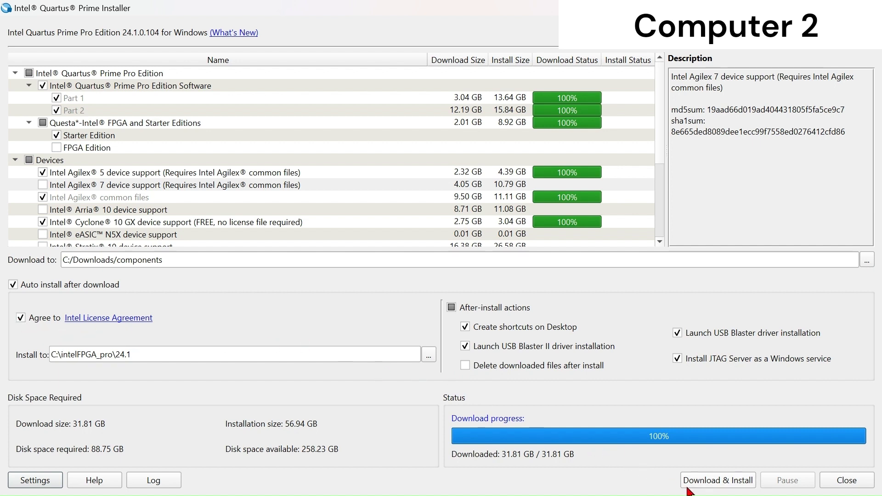